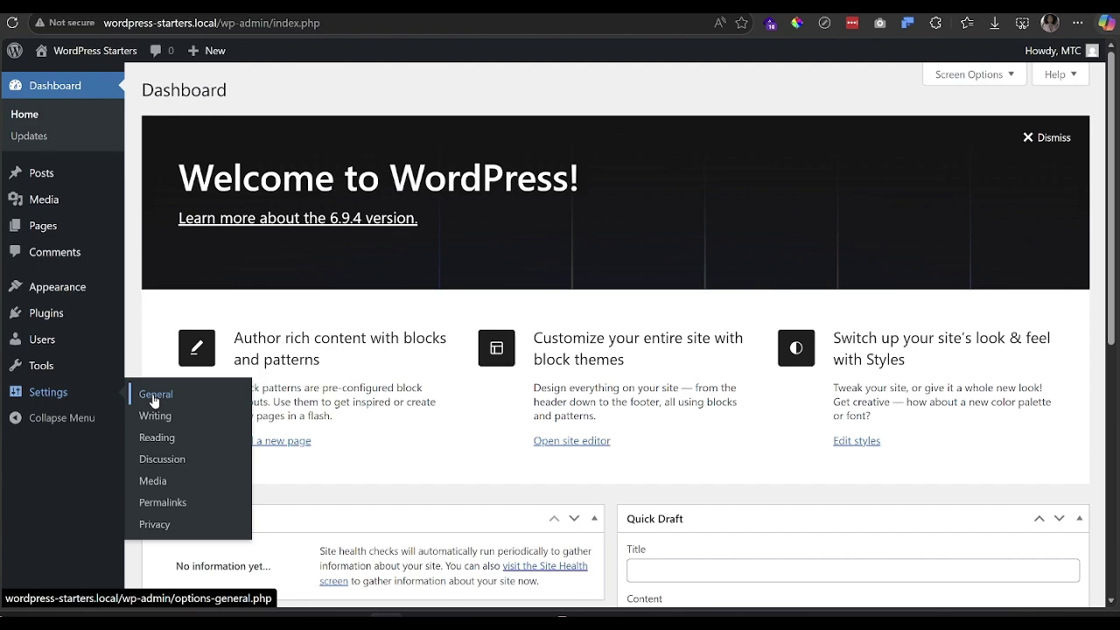
Step: Open the Reading settings and visit the site's front page to see what the homepage displays
click(156, 437)
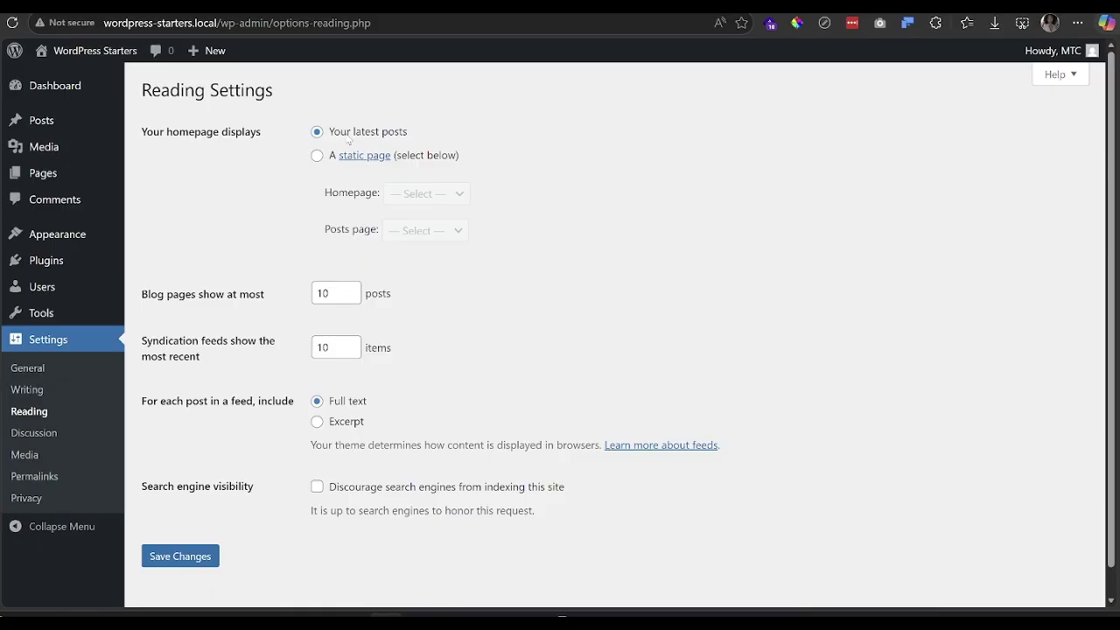
mouse_move(77, 54)
click(70, 78)
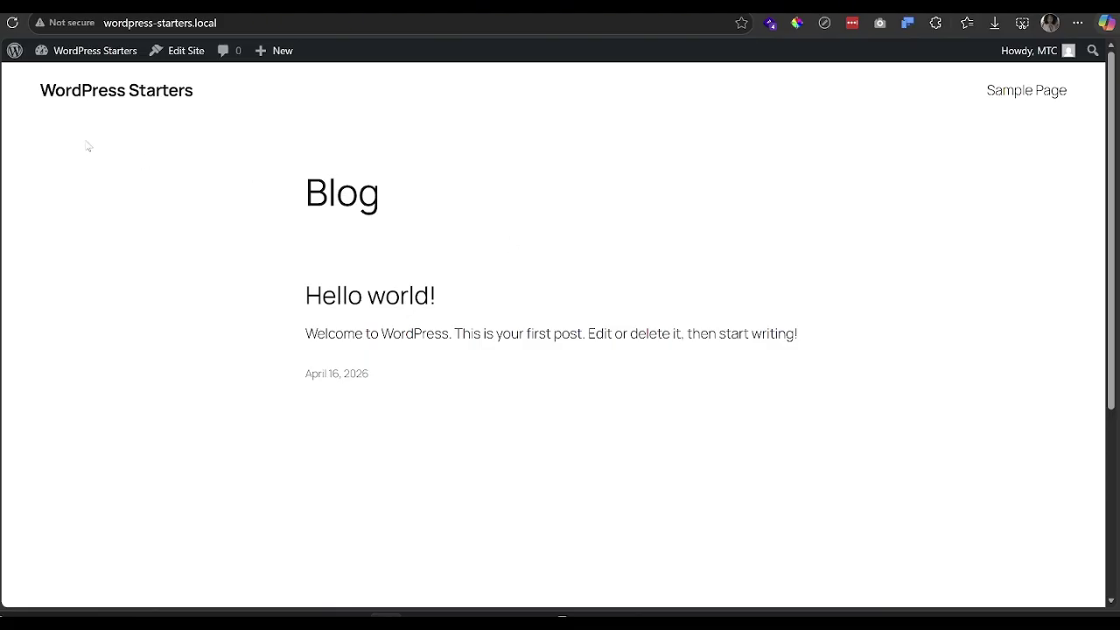
Step: In the Reading settings, make the homepage display a static page, choose Sample Page as the homepage, and save the changes
mouse_move(111, 55)
click(90, 78)
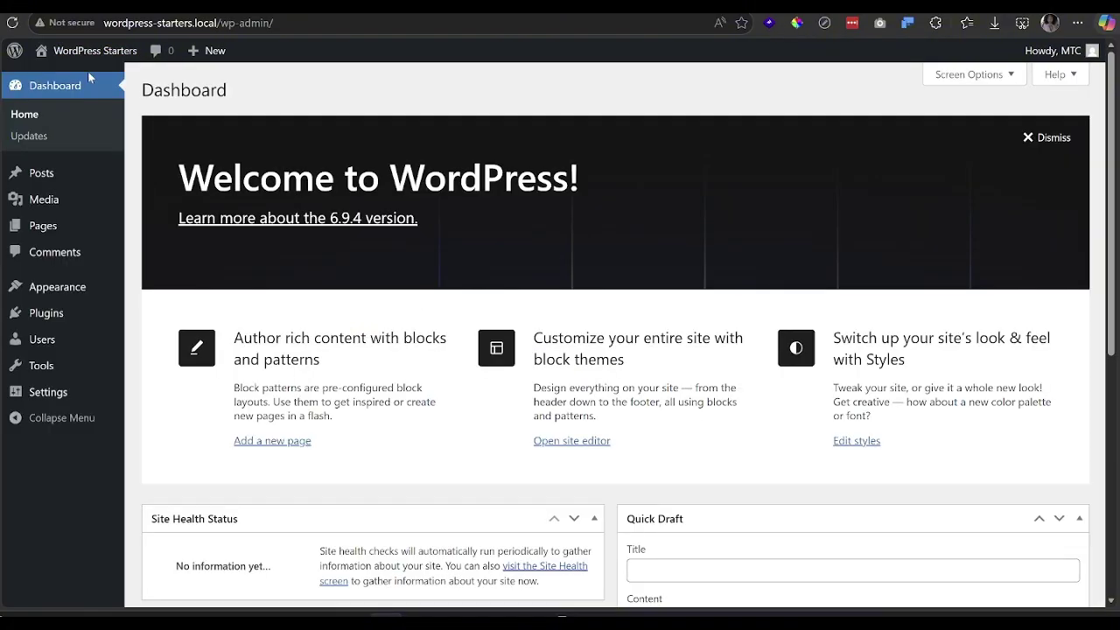
mouse_move(64, 395)
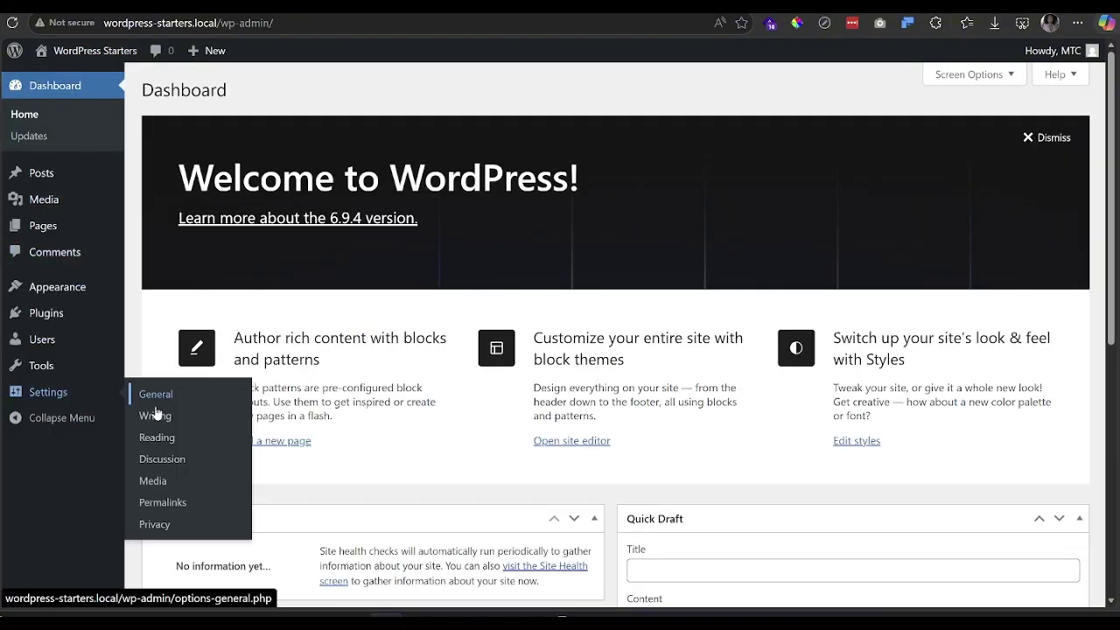
click(145, 436)
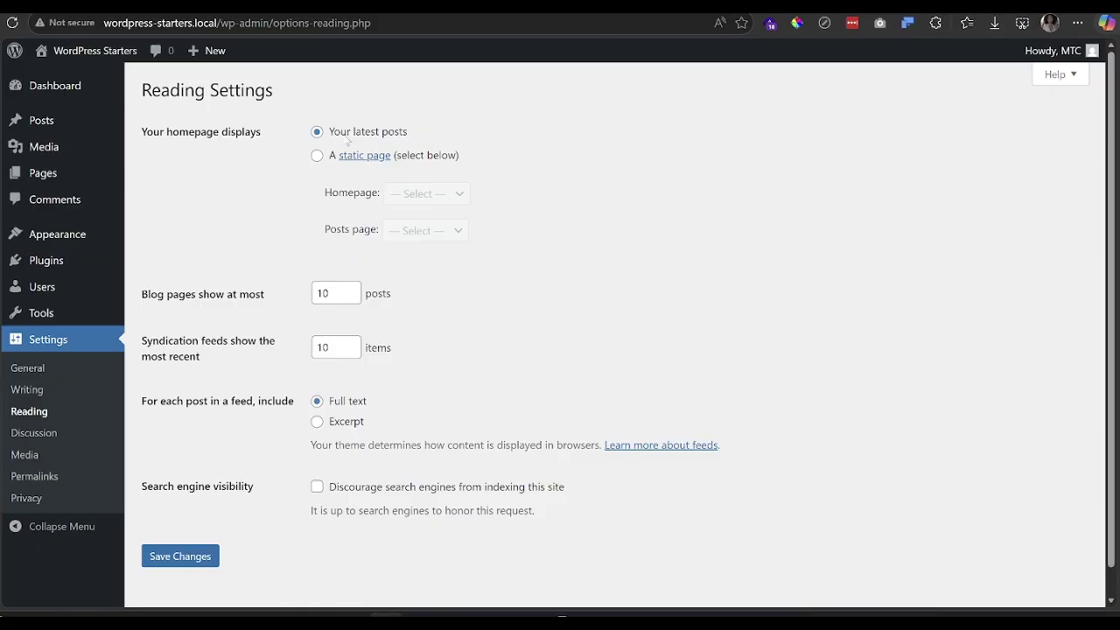
click(317, 156)
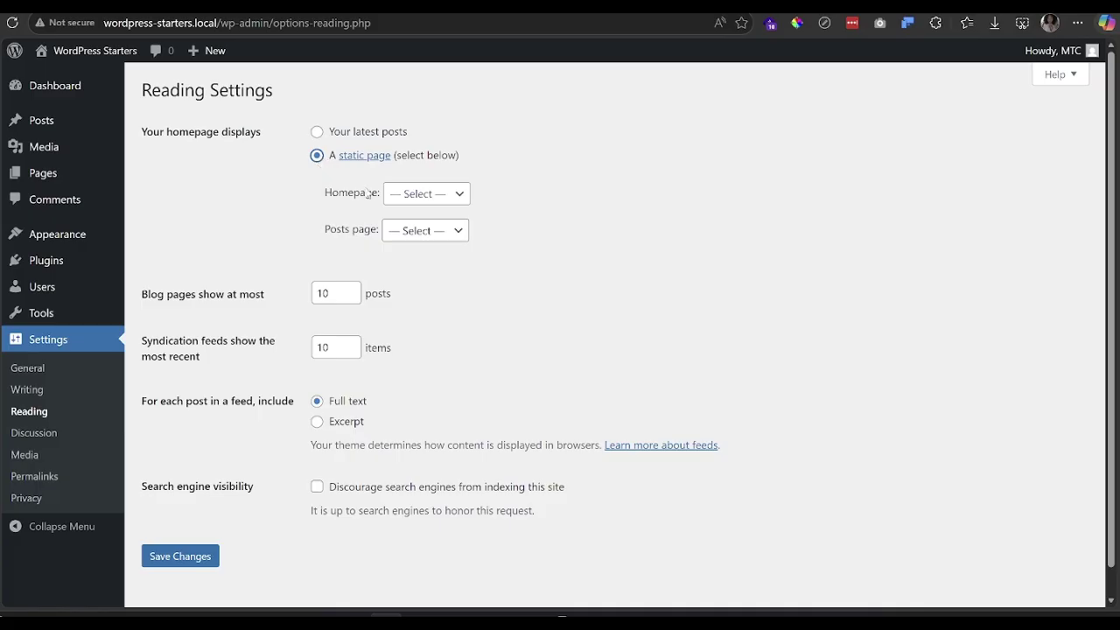
click(420, 194)
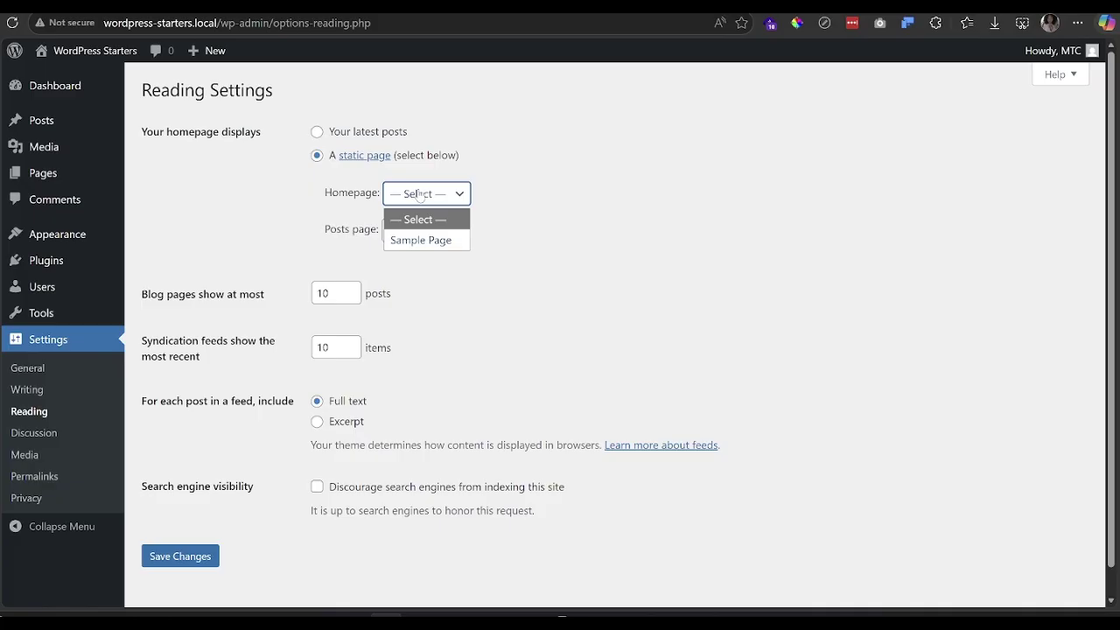
click(438, 241)
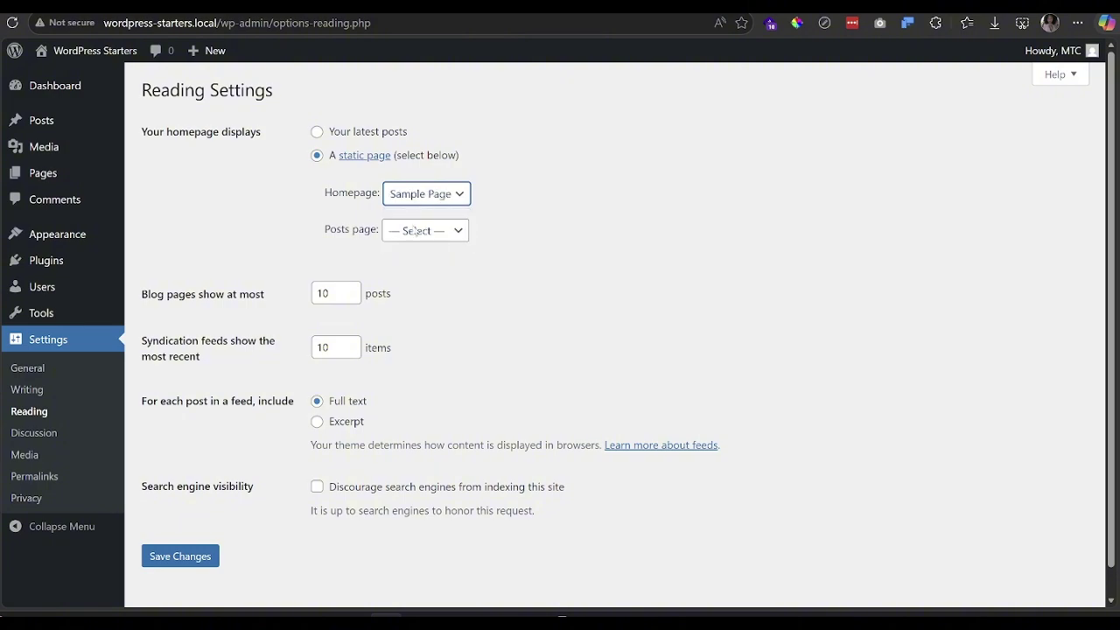
click(208, 560)
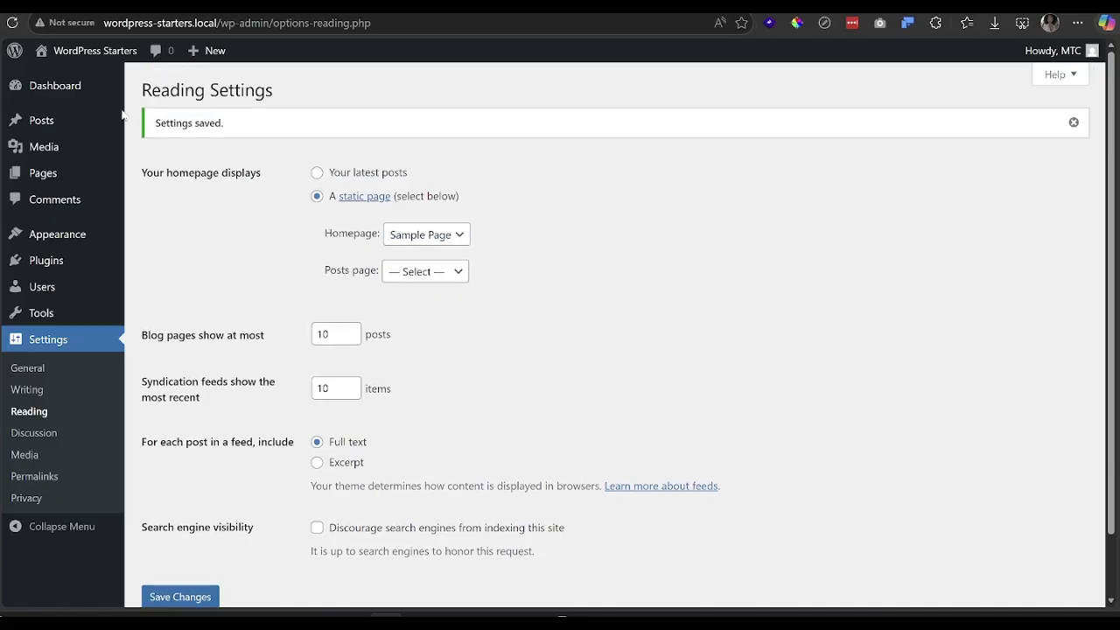
Step: Visit the live site and look through the content of the homepage
click(109, 76)
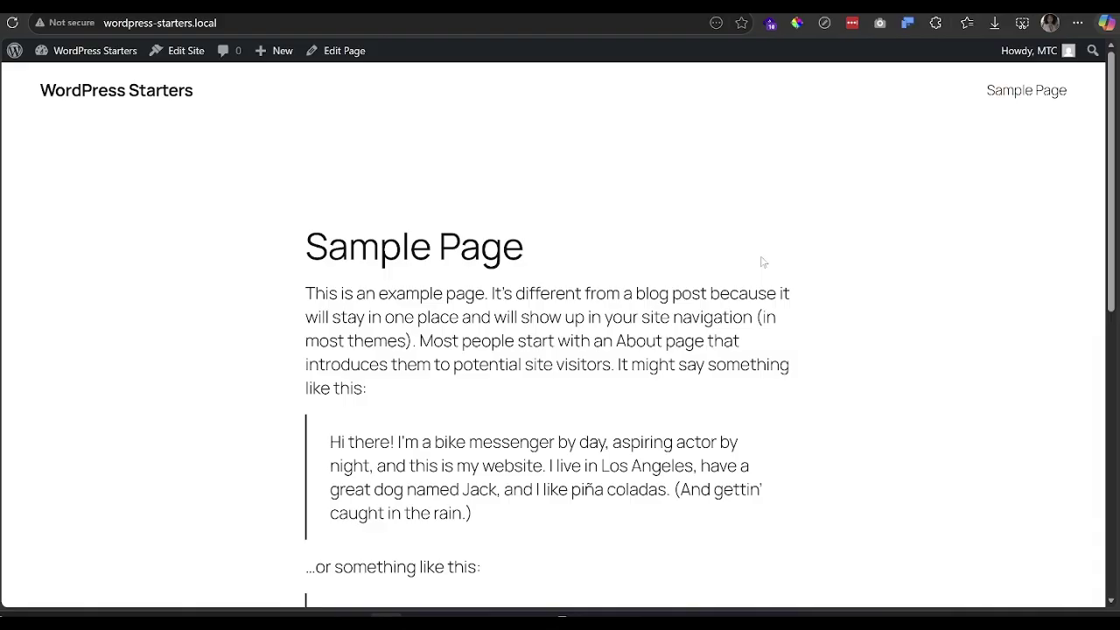
scroll(762, 262, down, 2)
scroll(762, 261, down, 3)
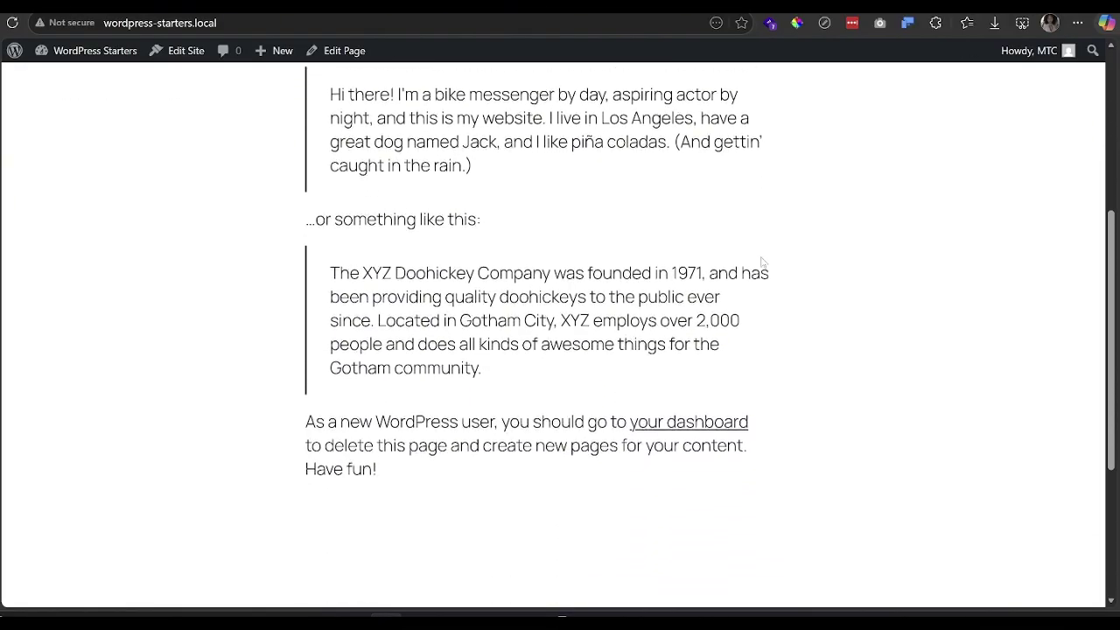
scroll(762, 261, up, 4)
scroll(762, 262, down, 1)
scroll(762, 261, up, 2)
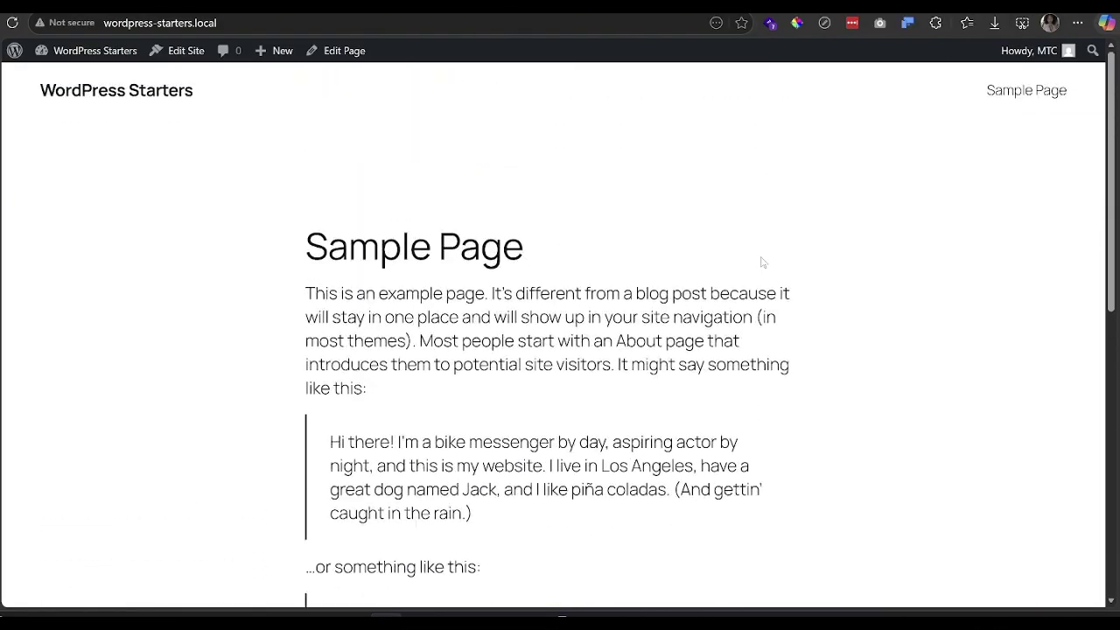
Step: Return to the Reading settings and check which pages are available for the Homepage and the Posts page
mouse_move(40, 55)
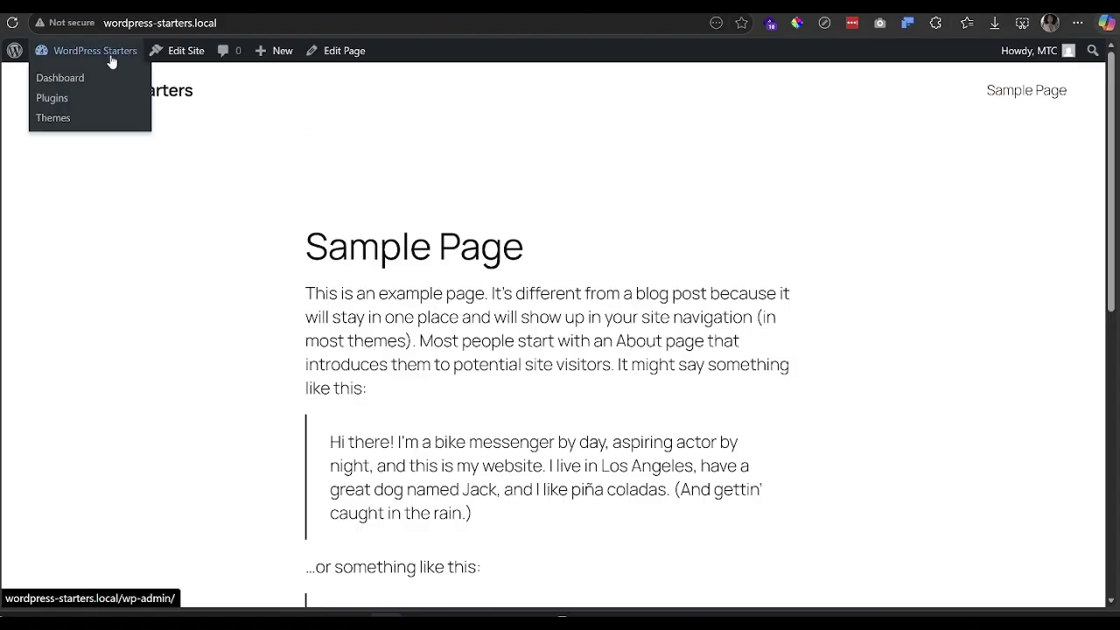
click(60, 78)
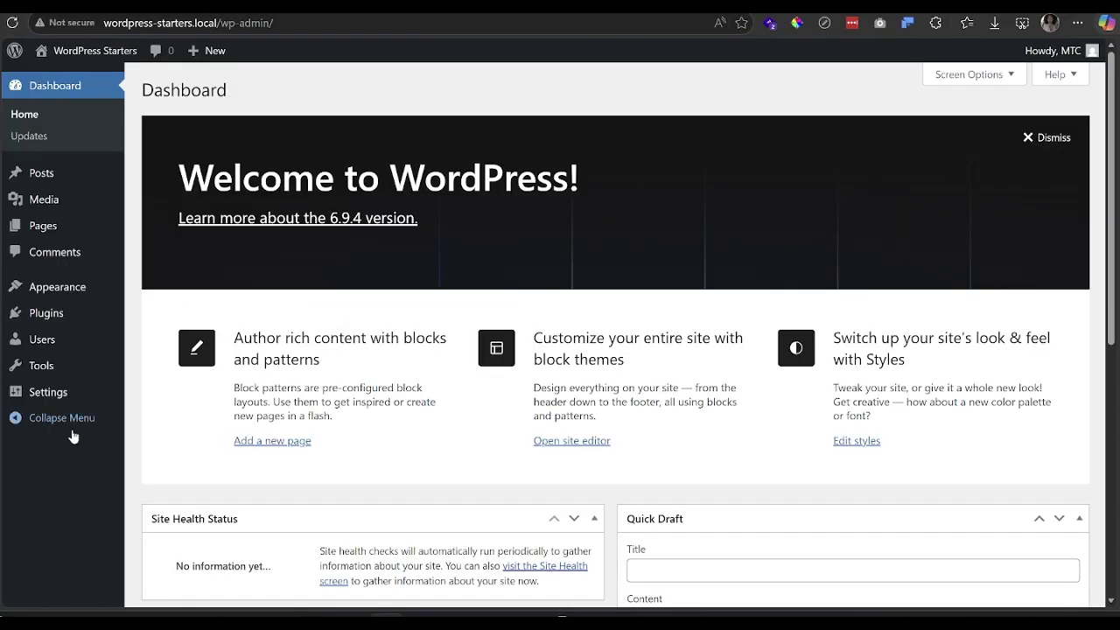
mouse_move(73, 392)
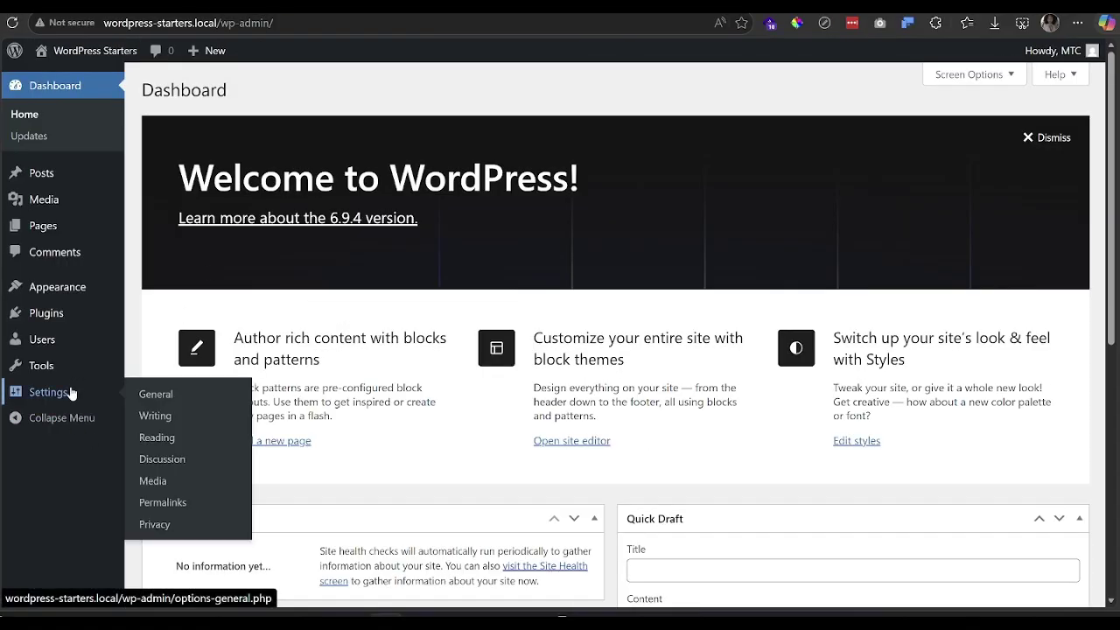
click(156, 437)
click(446, 196)
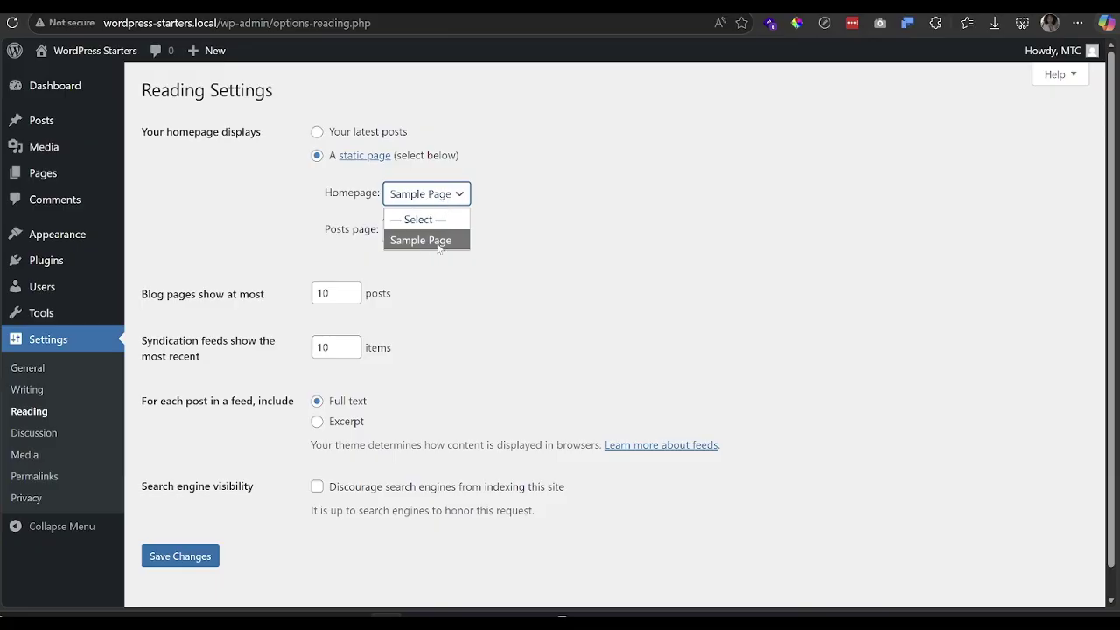
click(477, 236)
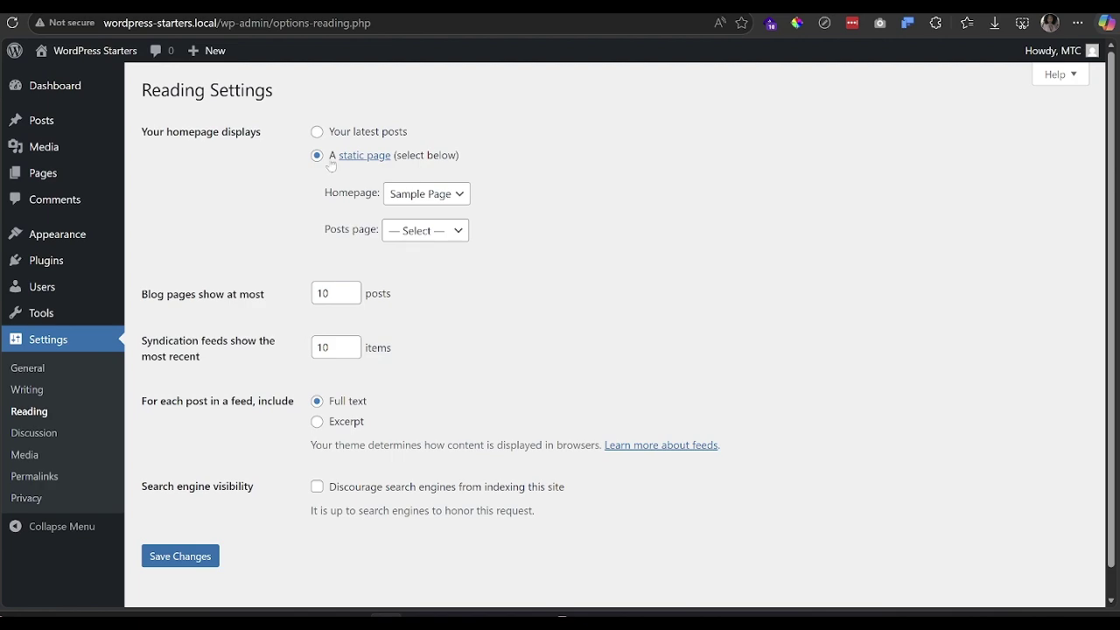
click(422, 231)
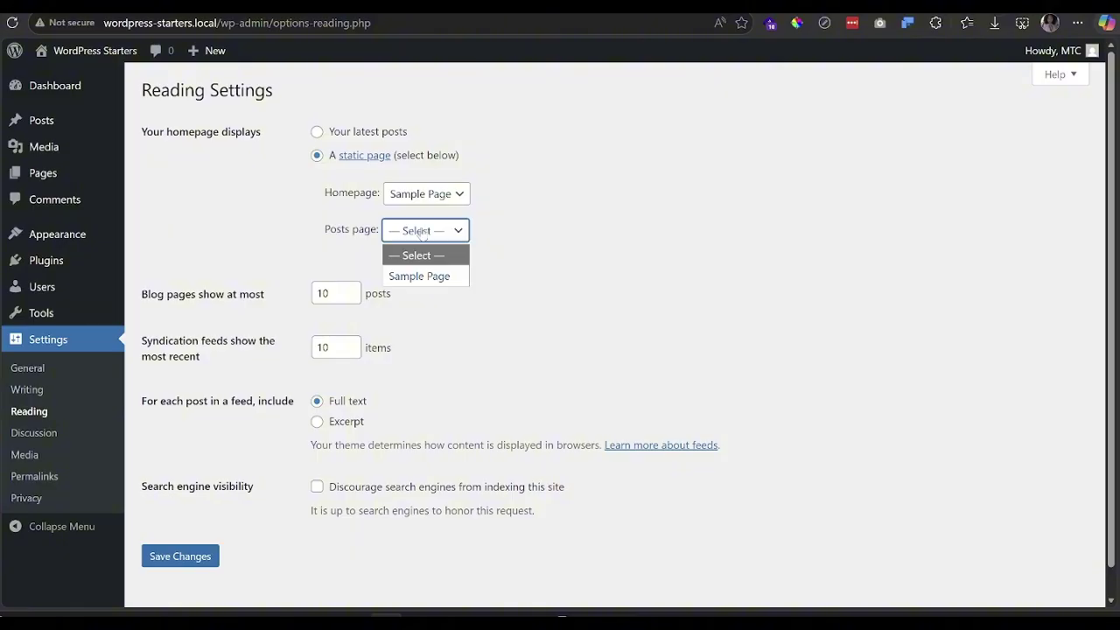
click(546, 229)
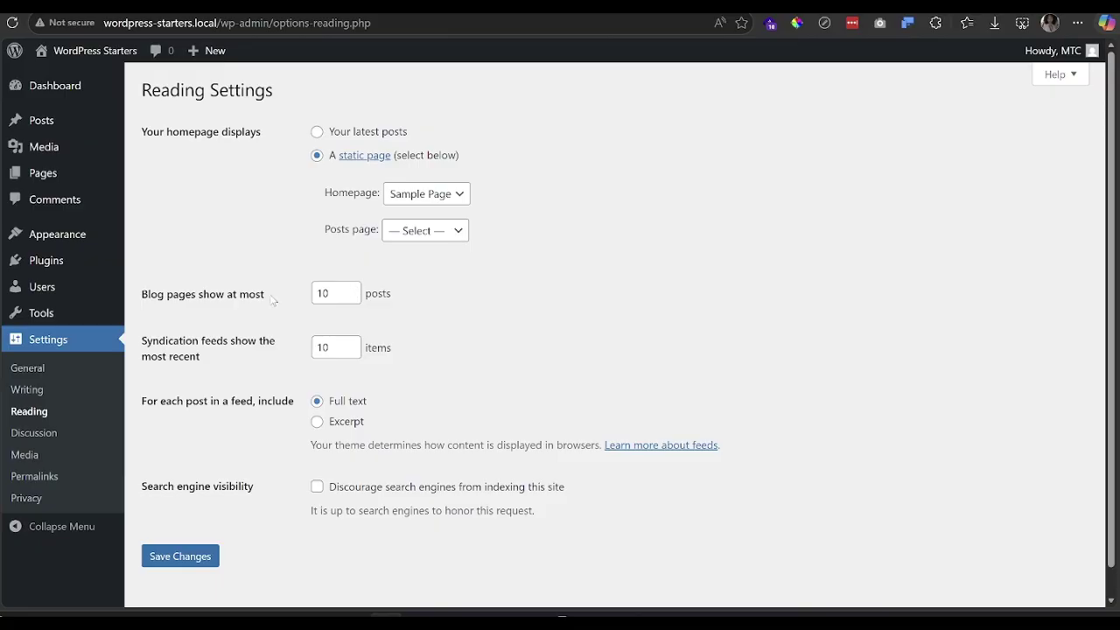
Step: Try adjusting the blog page post limit and the syndication feed item limit, and return both to 10
click(355, 302)
click(356, 298)
click(355, 290)
click(356, 342)
click(356, 353)
click(355, 352)
click(355, 344)
click(378, 386)
Step: Toggle the option discouraging search engines on and back off, and save the Reading settings
click(316, 487)
click(316, 490)
click(370, 512)
click(215, 554)
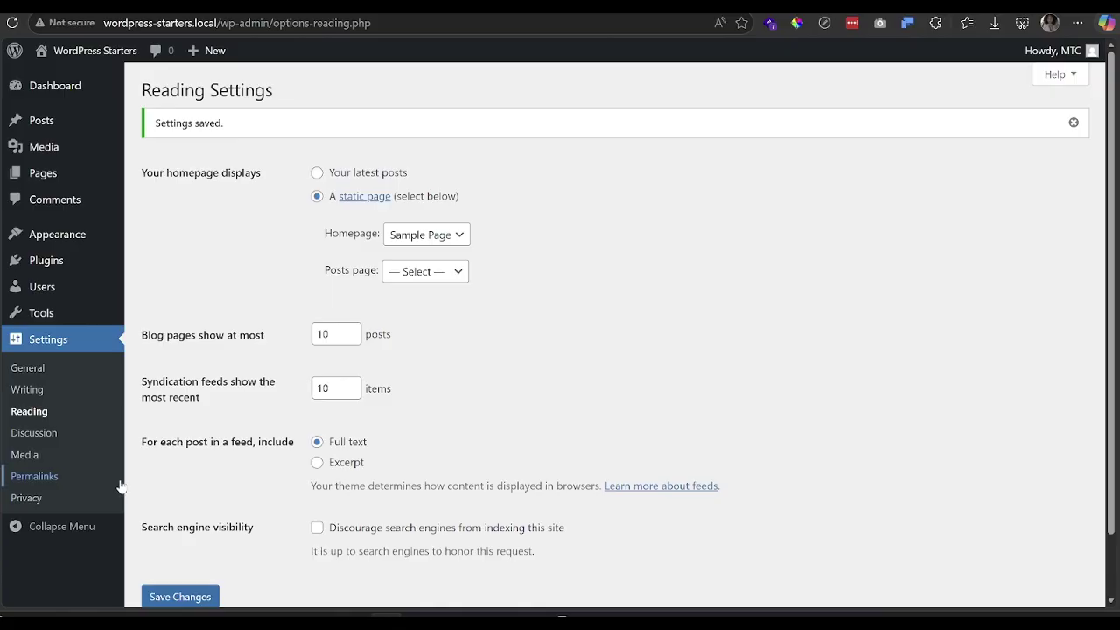
Step: Open the Permalink settings and examine the domain and slug parts of the Post name example URL
click(34, 479)
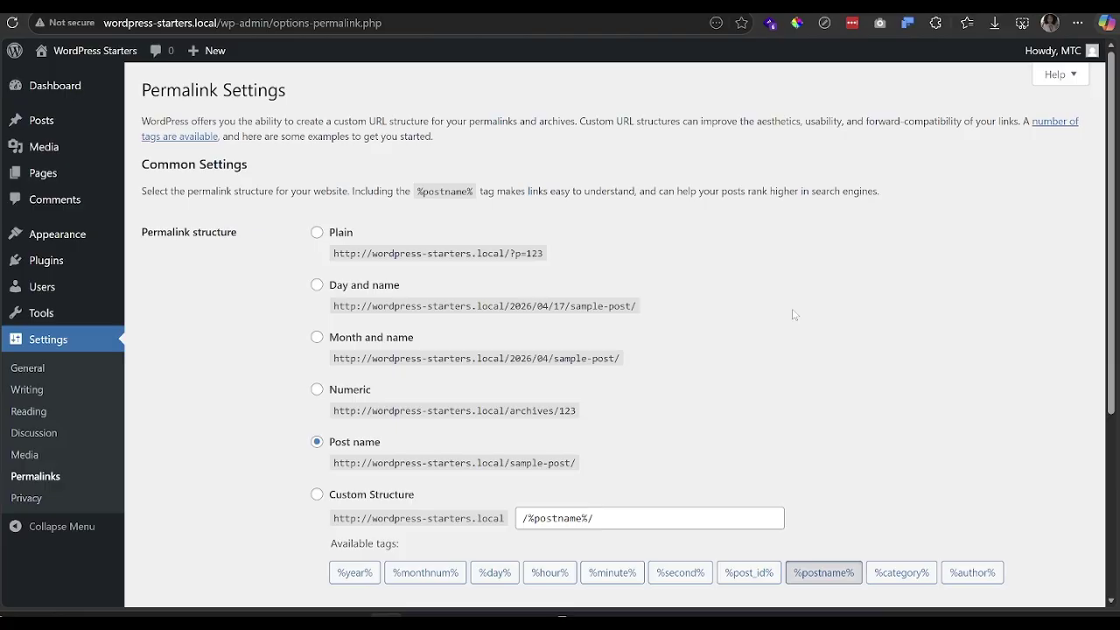
scroll(794, 314, down, 1)
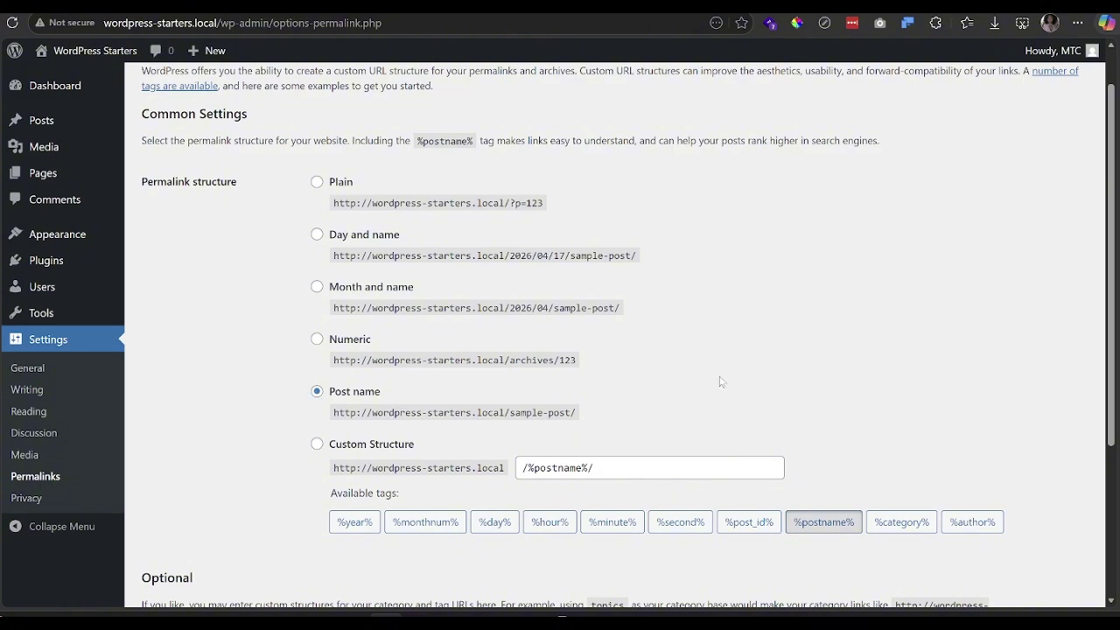
scroll(721, 382, up, 1)
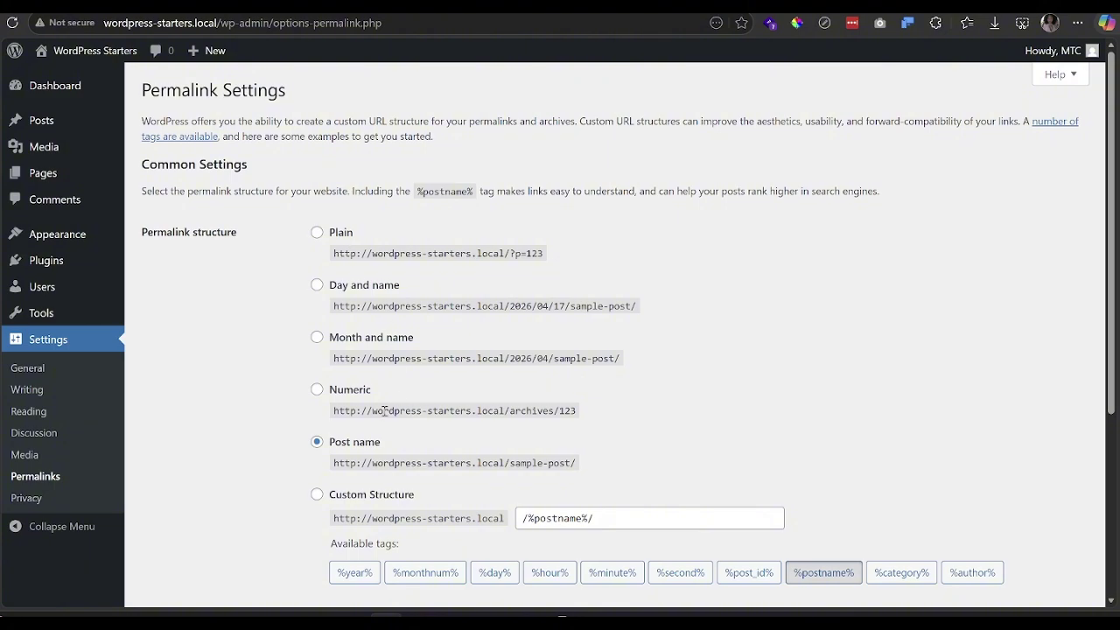
drag(331, 443, 395, 446)
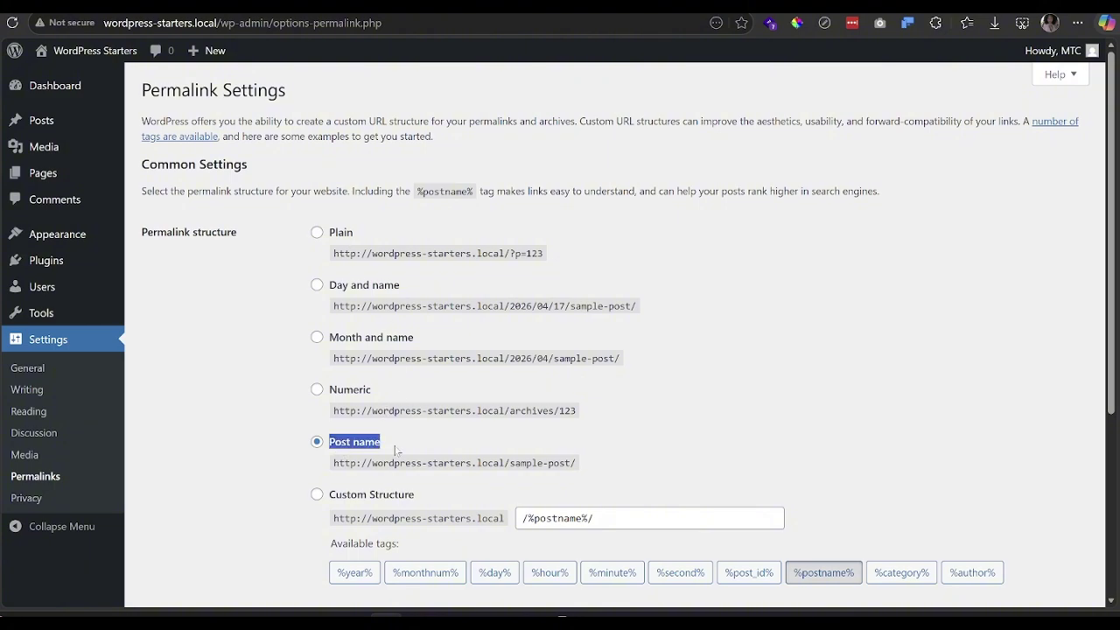
click(358, 460)
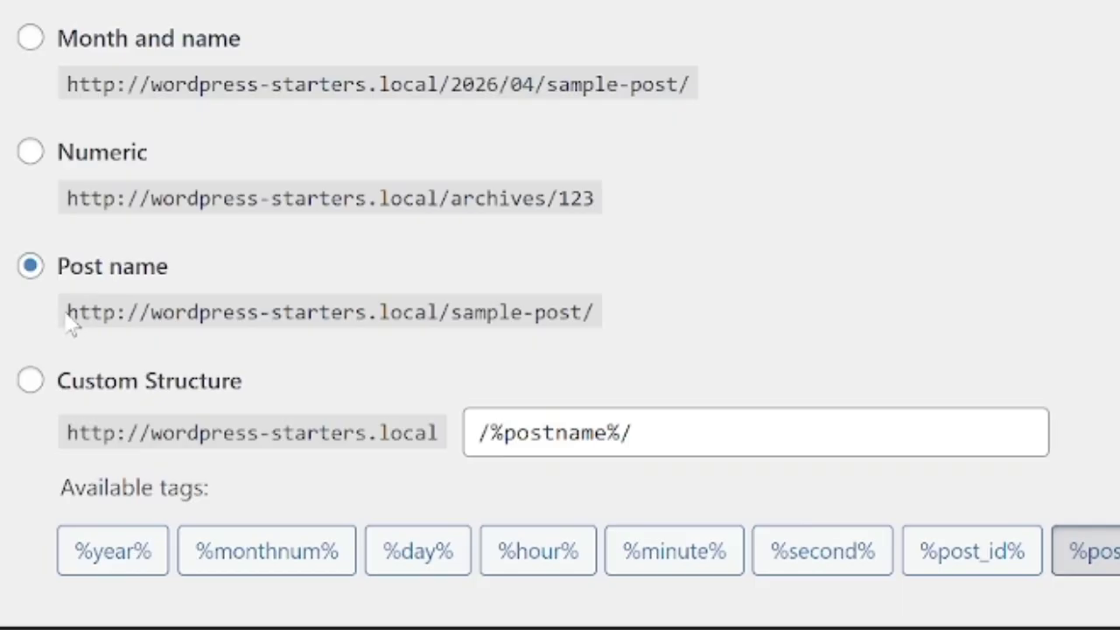
drag(67, 315, 443, 322)
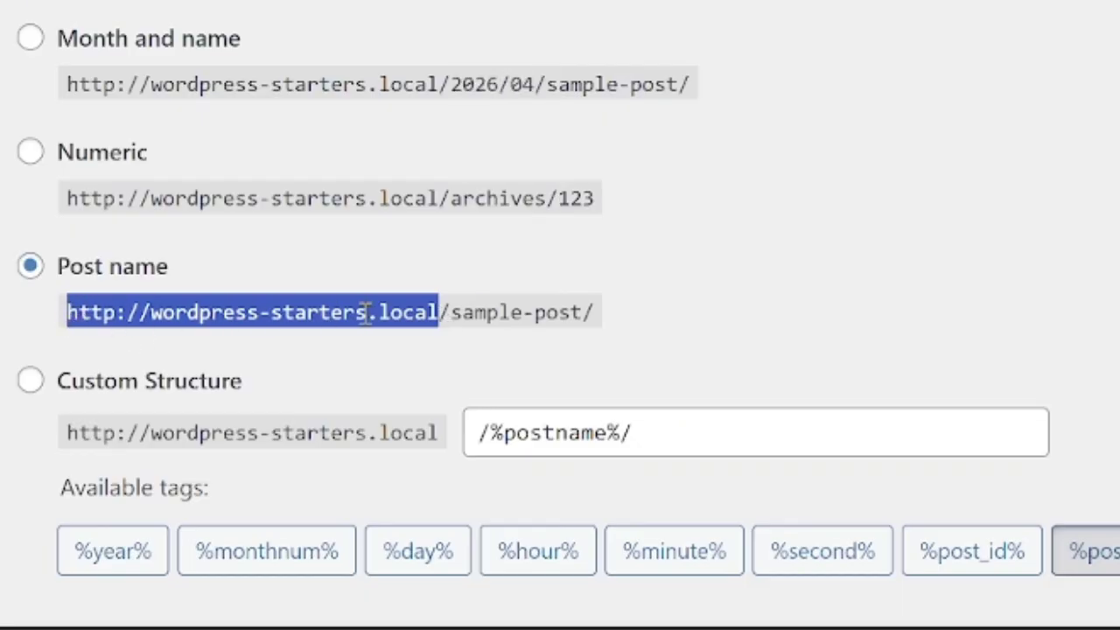
click(464, 308)
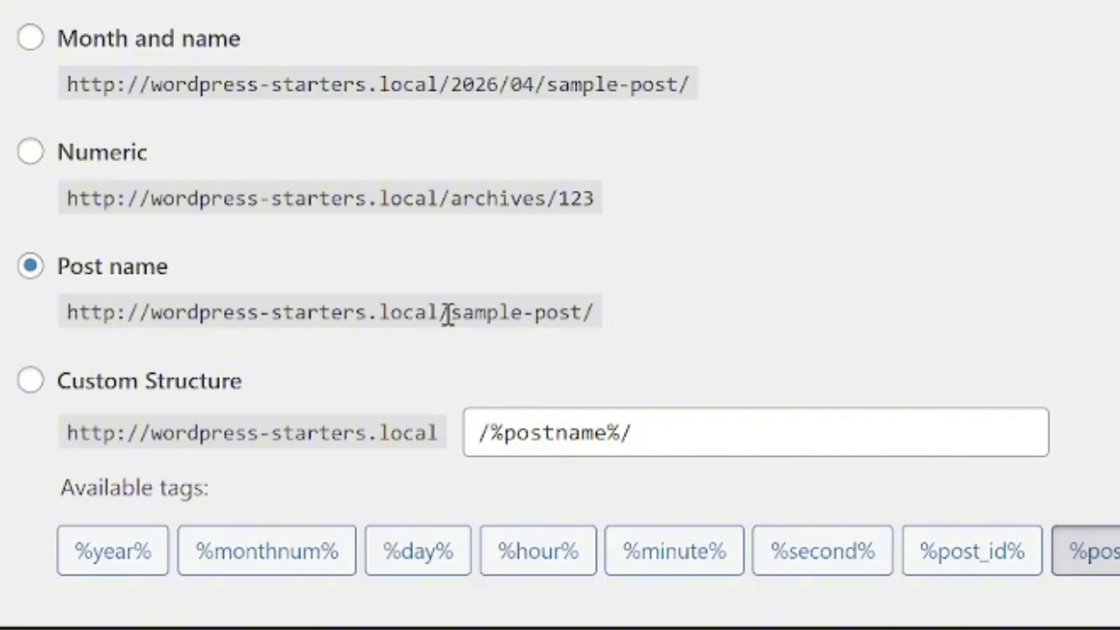
drag(449, 312, 583, 321)
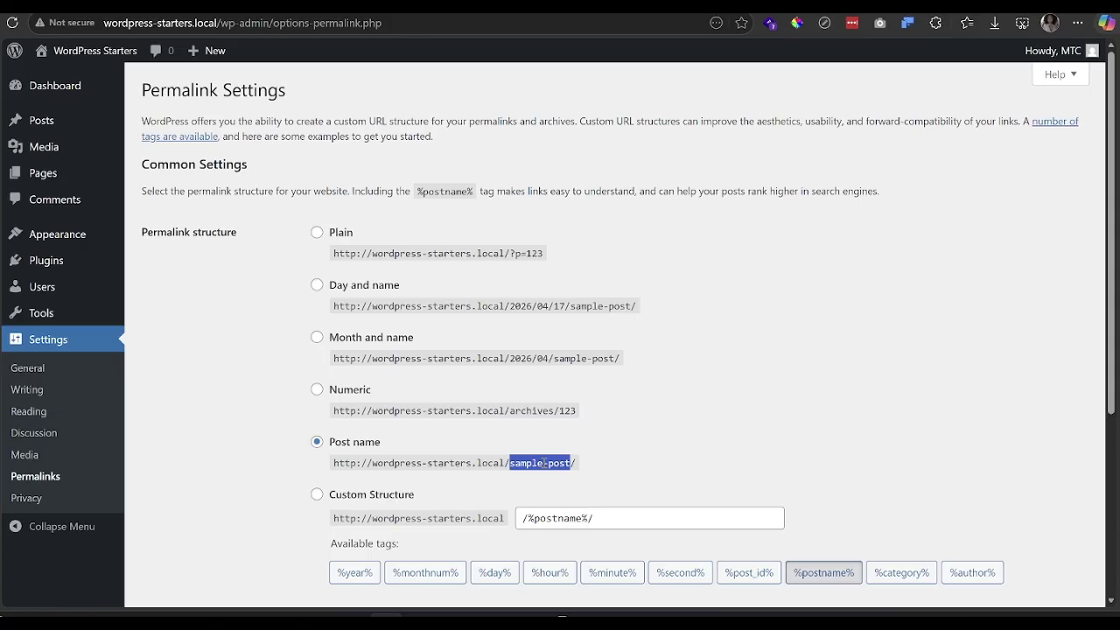
click(708, 329)
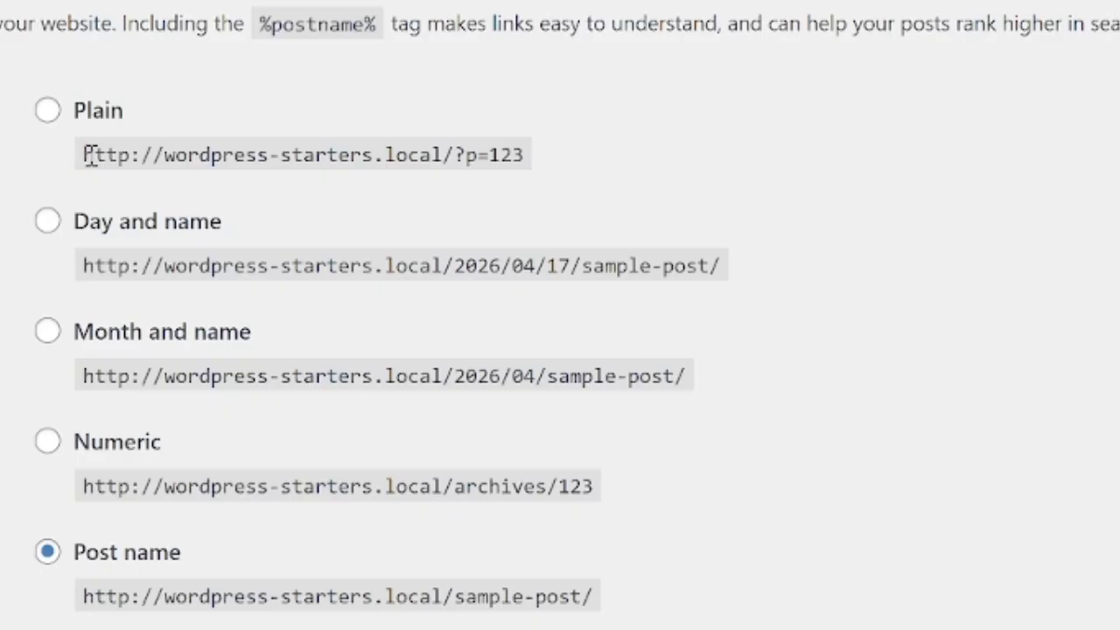
Step: Examine the example URLs of the Plain and the Day and name permalink structures
drag(88, 155, 446, 155)
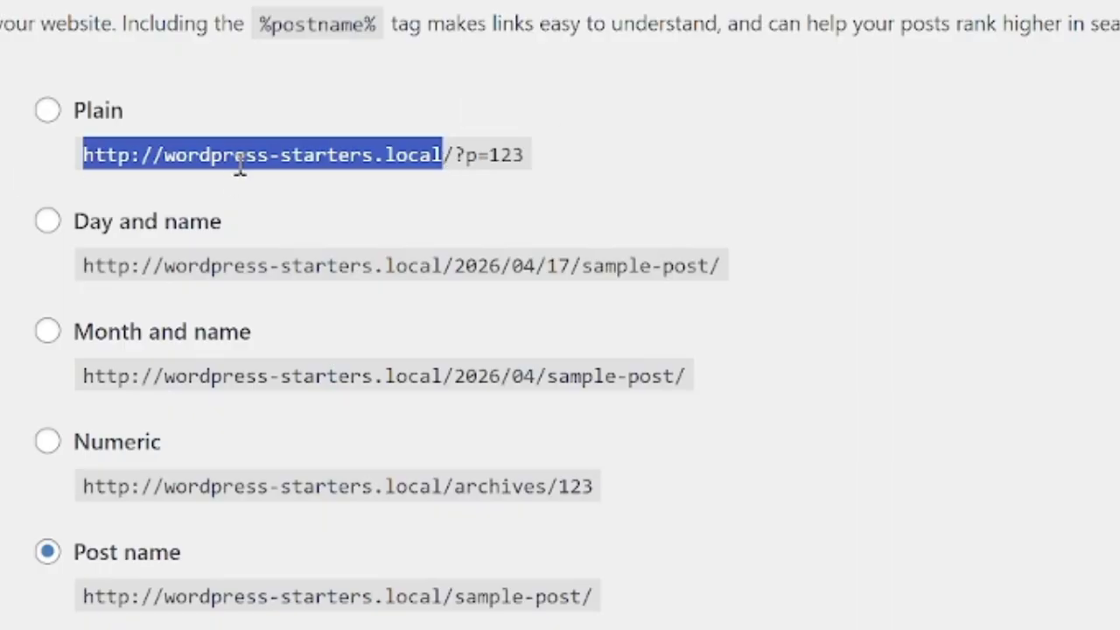
click(471, 161)
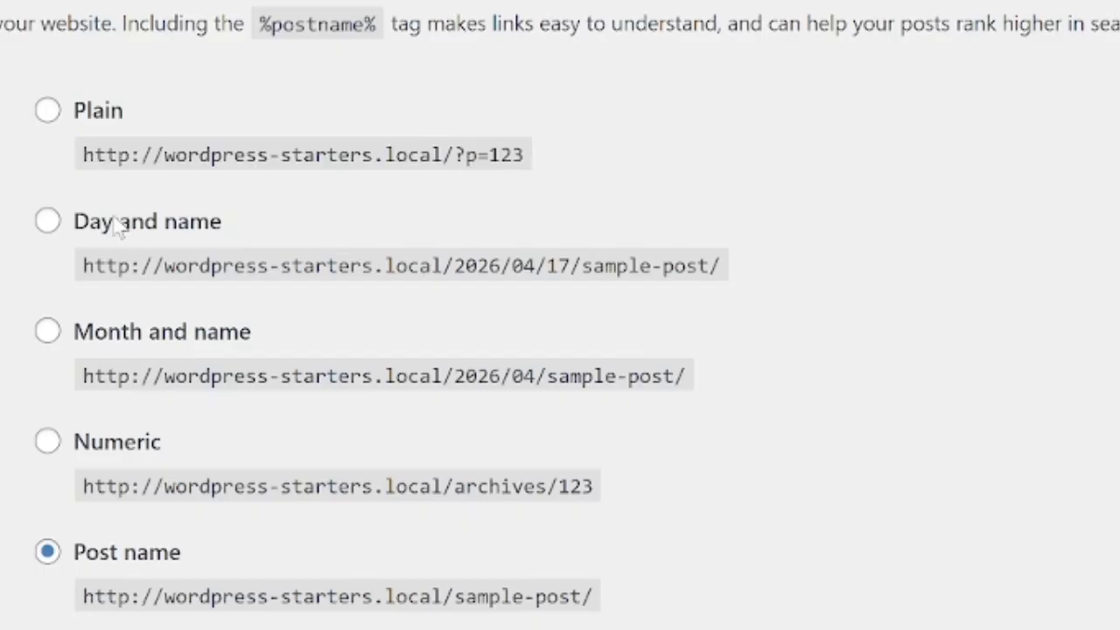
drag(81, 229, 321, 233)
drag(85, 265, 723, 266)
click(580, 276)
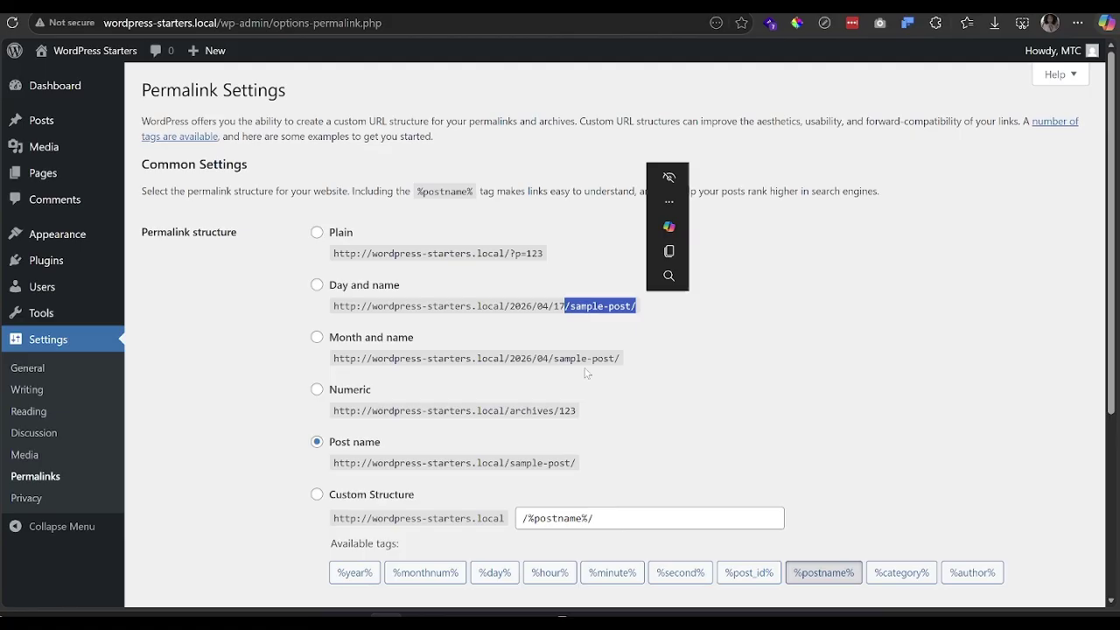
click(636, 420)
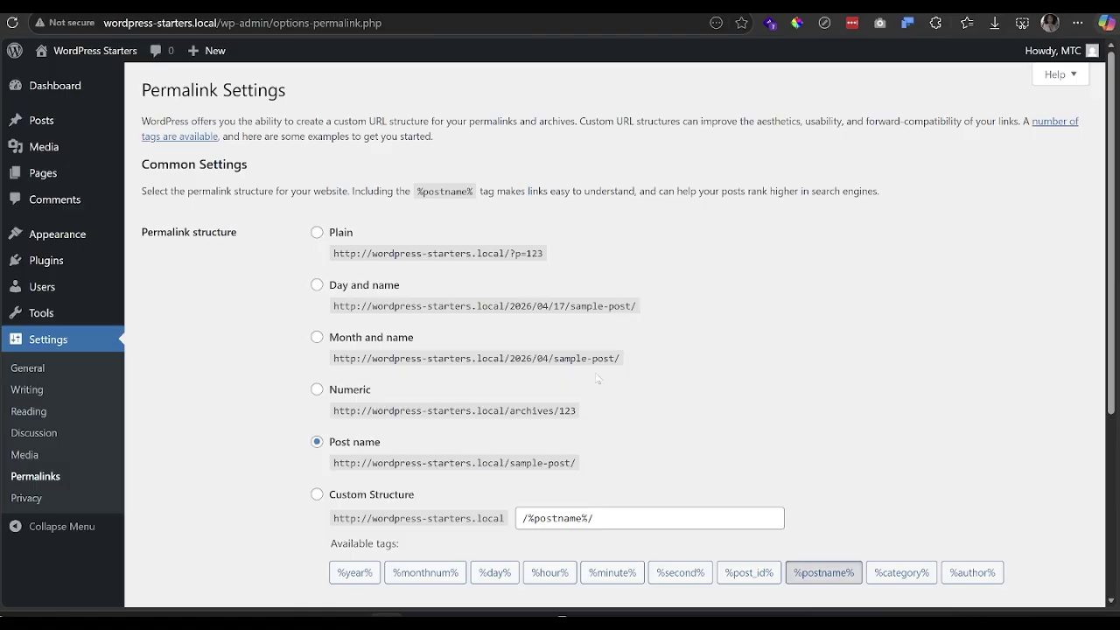
Step: Try the Month and name permalink structure and switch the selection back to Post name
click(317, 337)
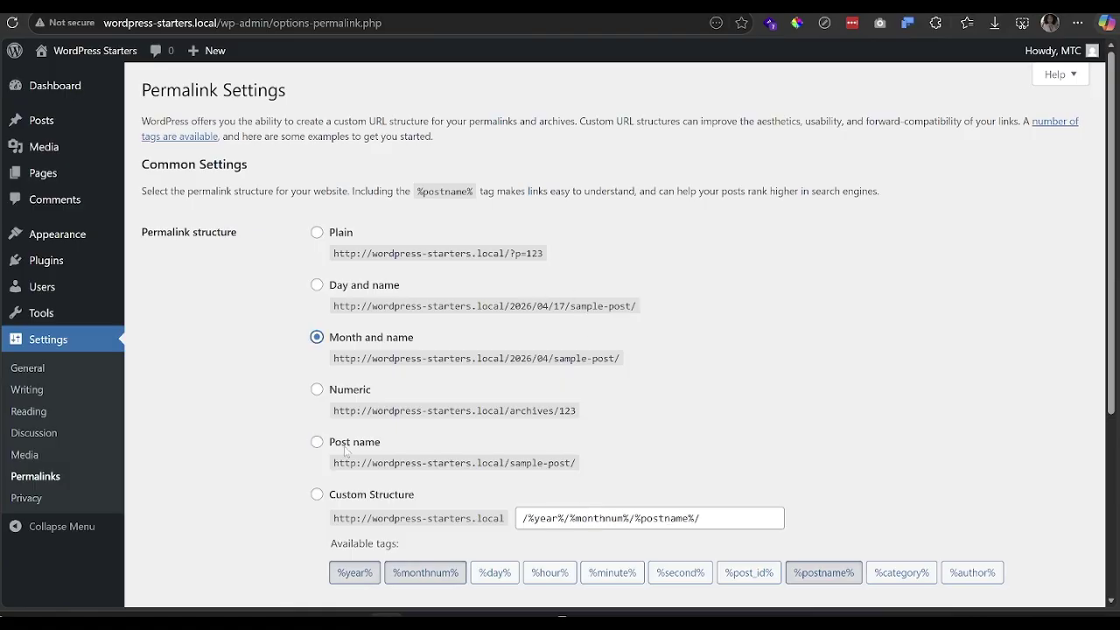
click(318, 443)
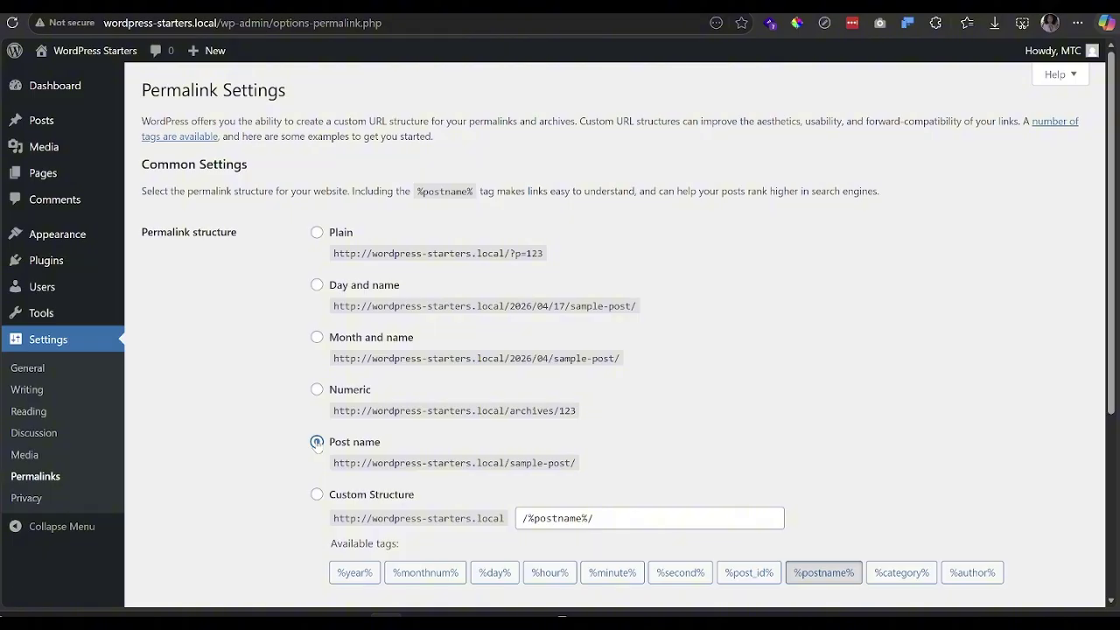
Step: Examine the Post name structure's example URL and its slug, and review the optional category base and tag base settings
scroll(707, 425, down, 1)
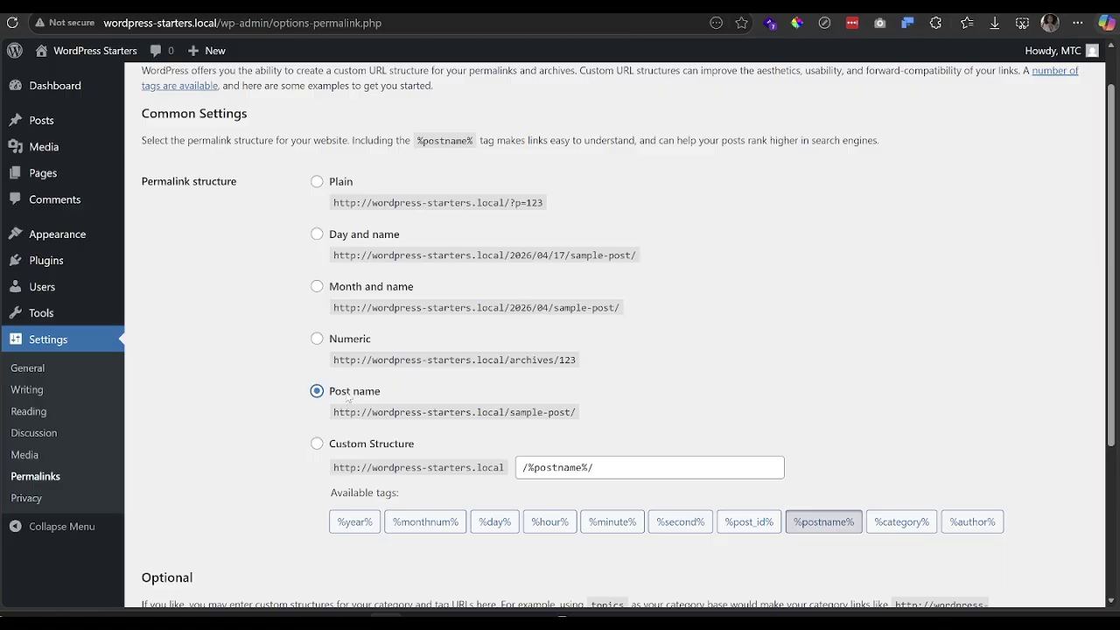
drag(333, 412, 573, 414)
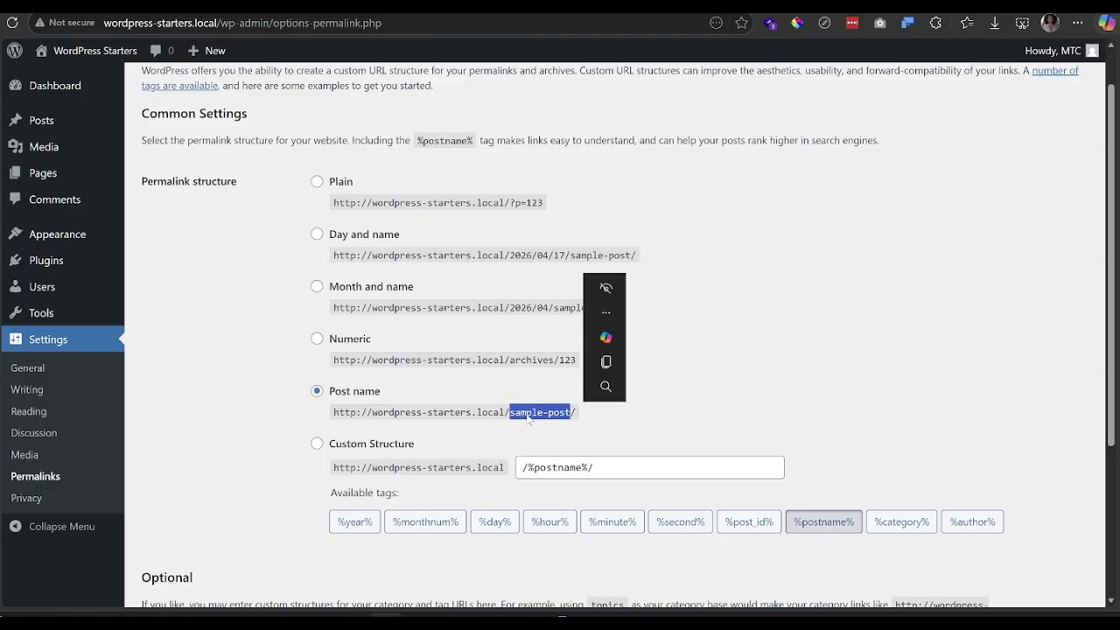
click(344, 399)
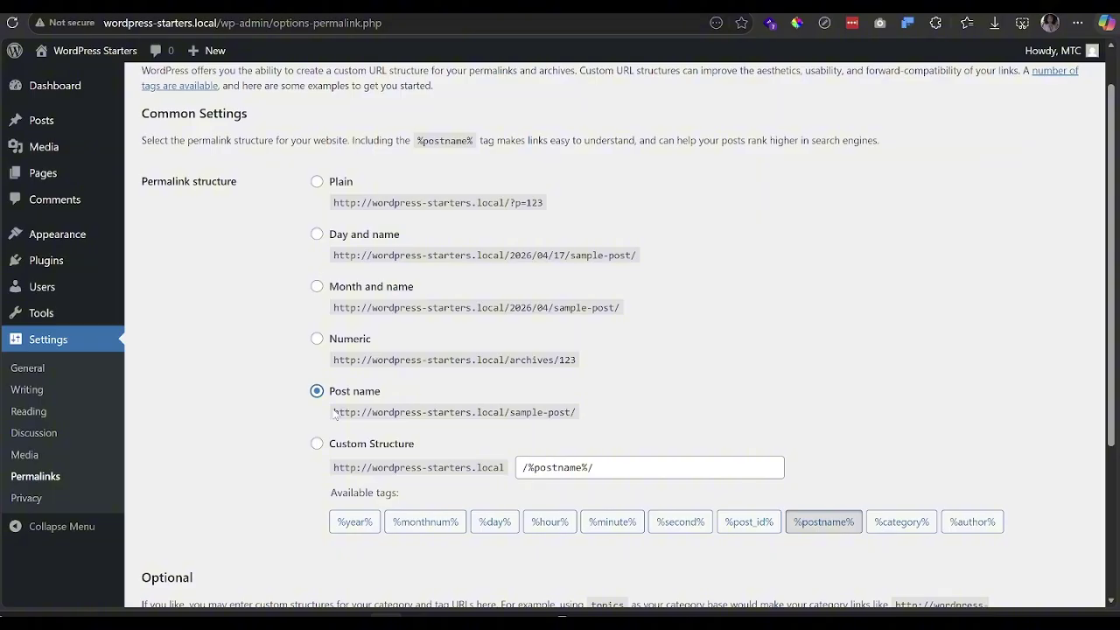
drag(333, 412, 577, 416)
click(582, 424)
scroll(962, 376, down, 1)
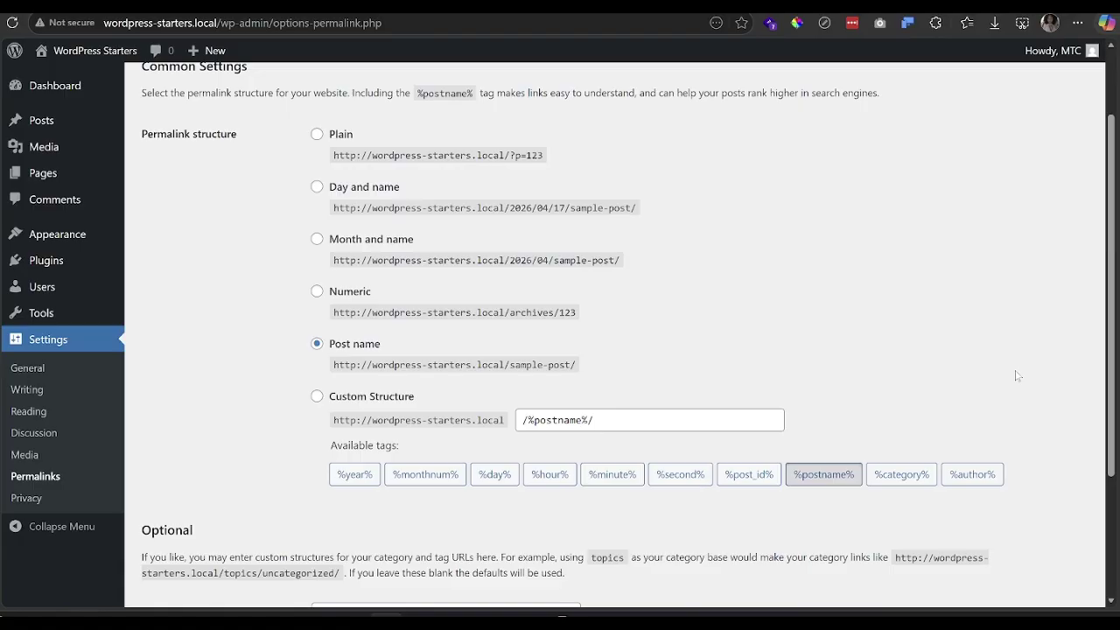
scroll(1018, 376, down, 3)
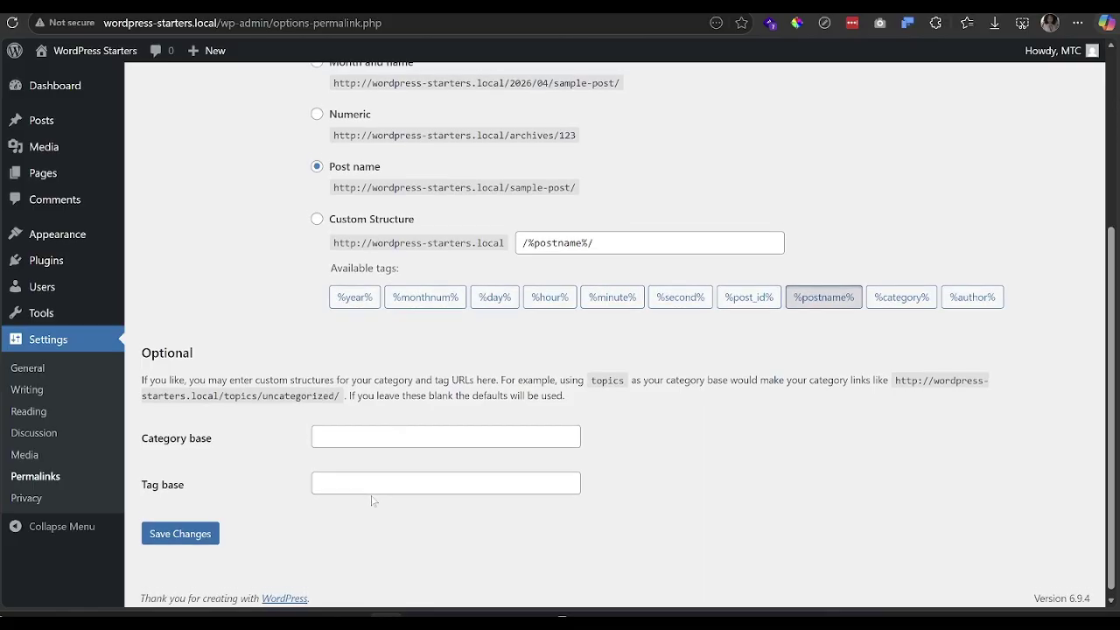
scroll(372, 501, up, 3)
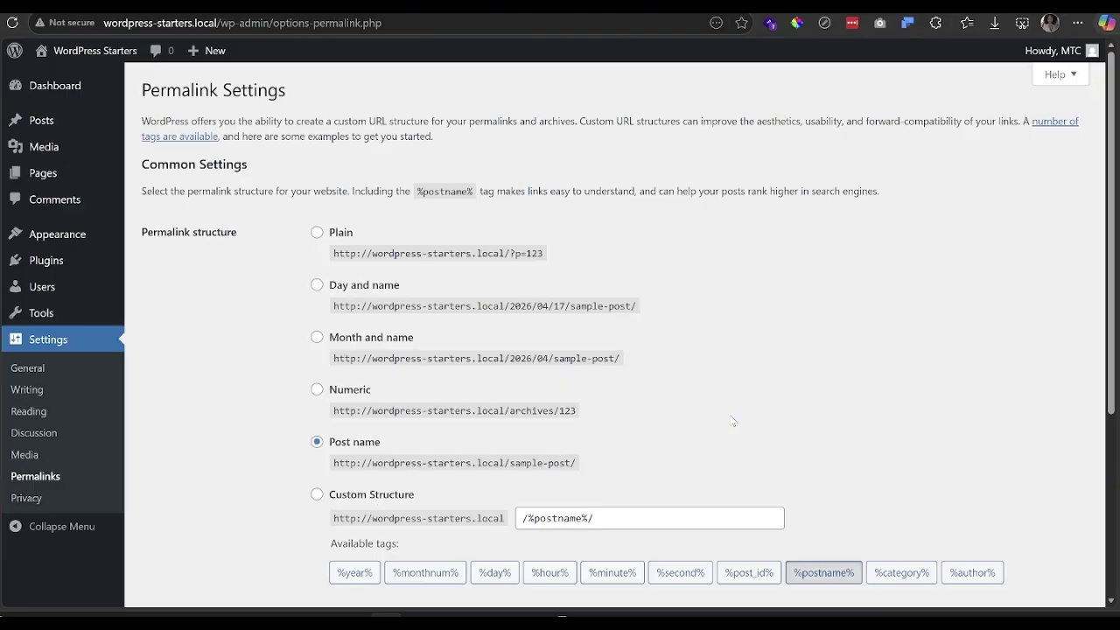
Step: Save the permalink settings with the Post name structure selected and the category and tag bases left blank
scroll(733, 422, down, 1)
scroll(733, 422, down, 1)
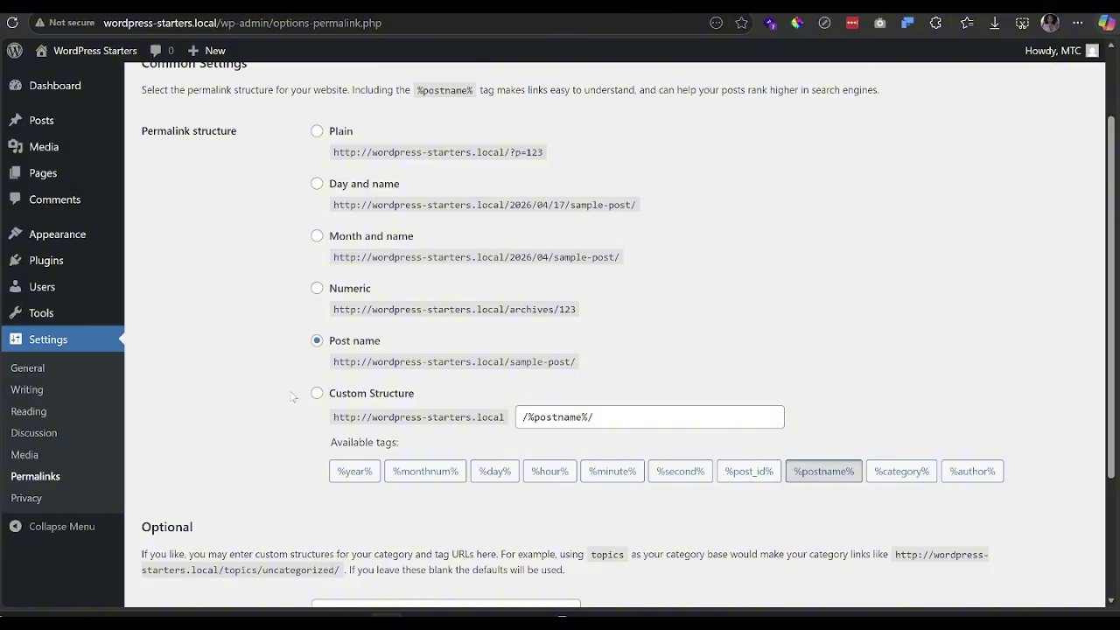
scroll(294, 398, down, 2)
click(203, 531)
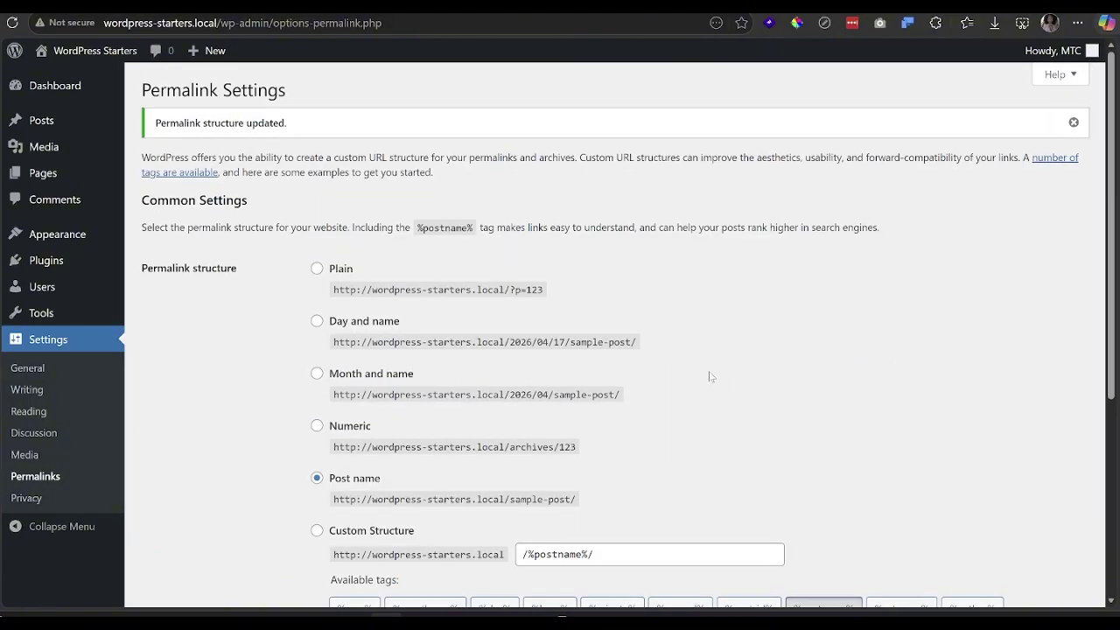